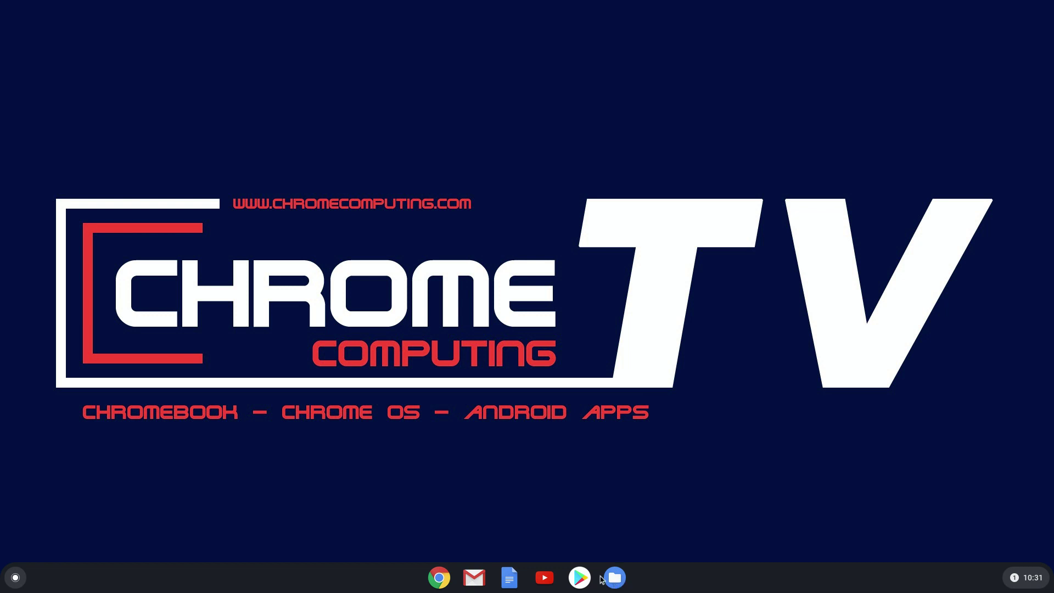
Expand the launcher's full app grid and open the System folder to reach Files.
click(15, 577)
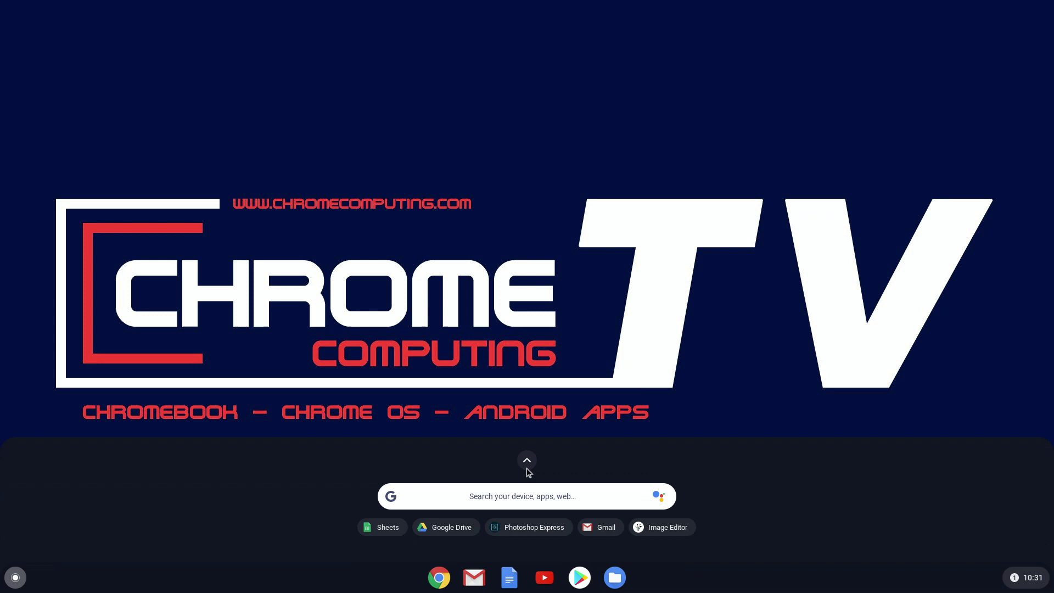
click(527, 467)
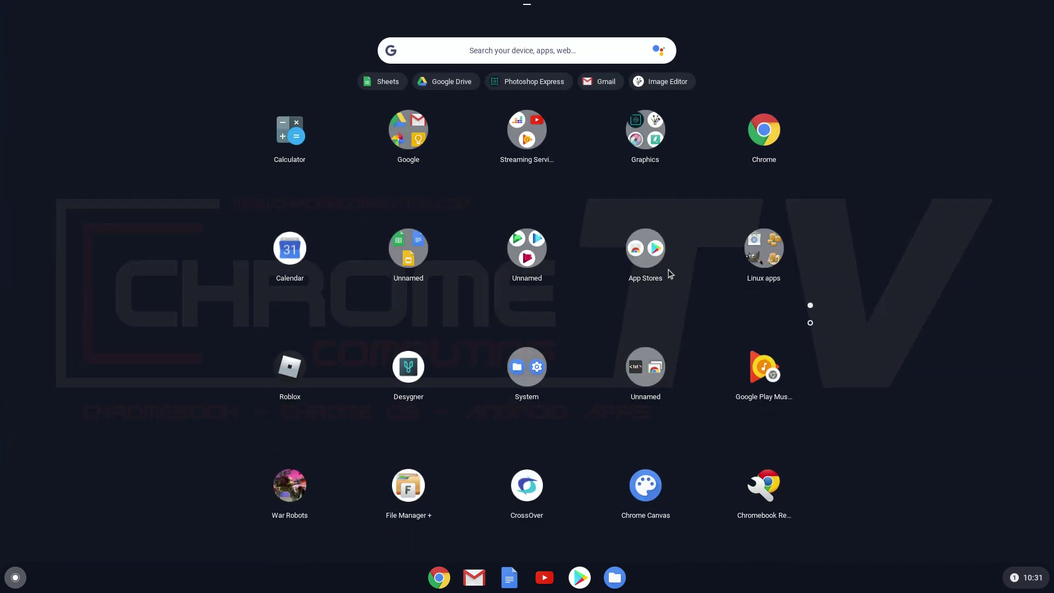
scroll(671, 274, down, 1)
scroll(671, 274, up, 1)
click(530, 366)
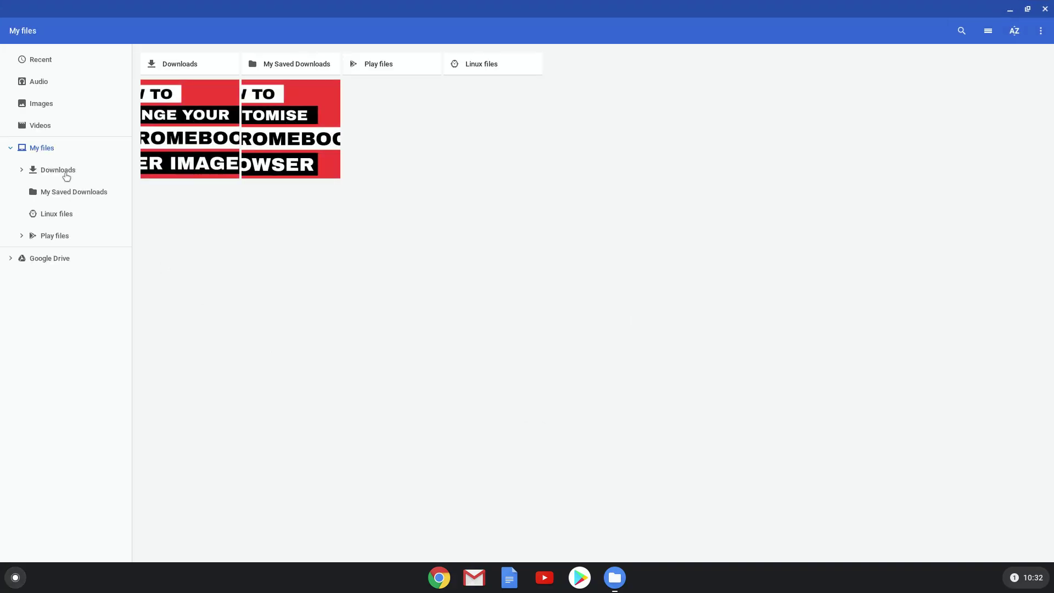
Open C0lxWR.jpg from the Downloads folder in the viewer, then return to the Files window.
click(61, 170)
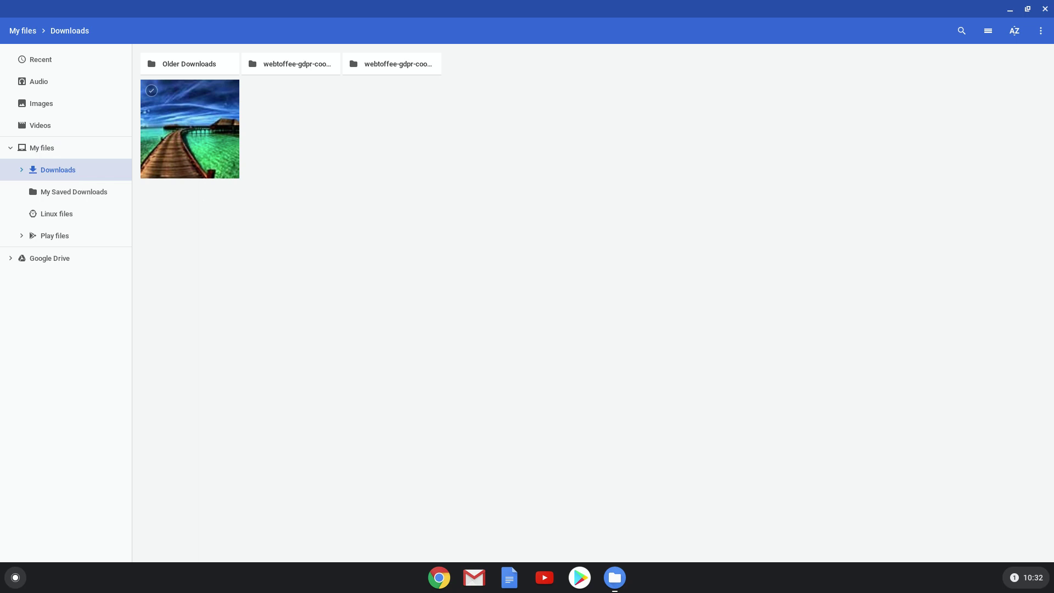
double_click(189, 142)
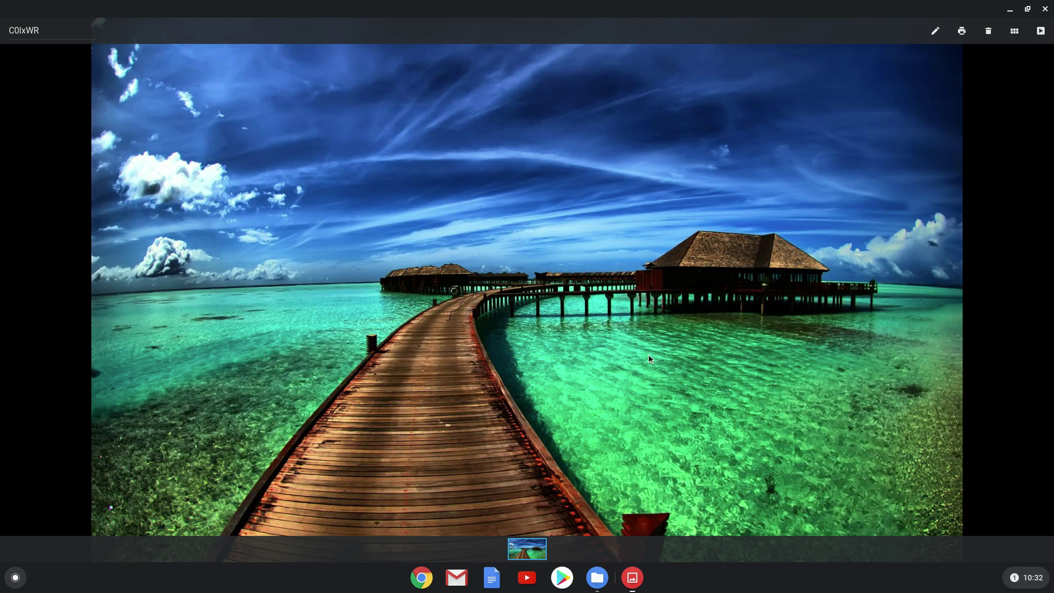
click(598, 578)
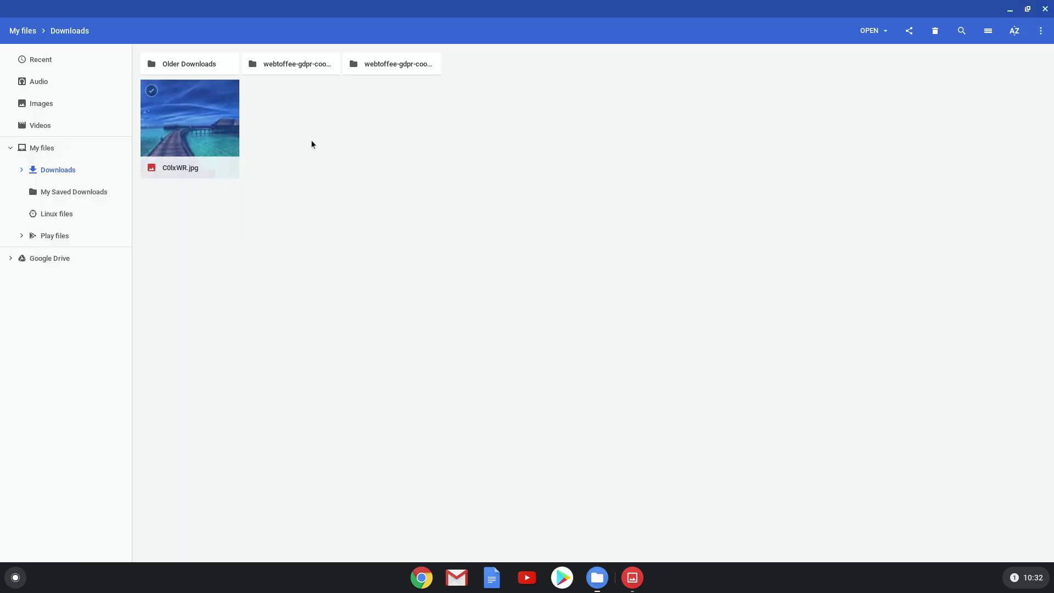
Minimize the Files window so the boardwalk photo C0lxWR shows in Gallery.
click(1011, 9)
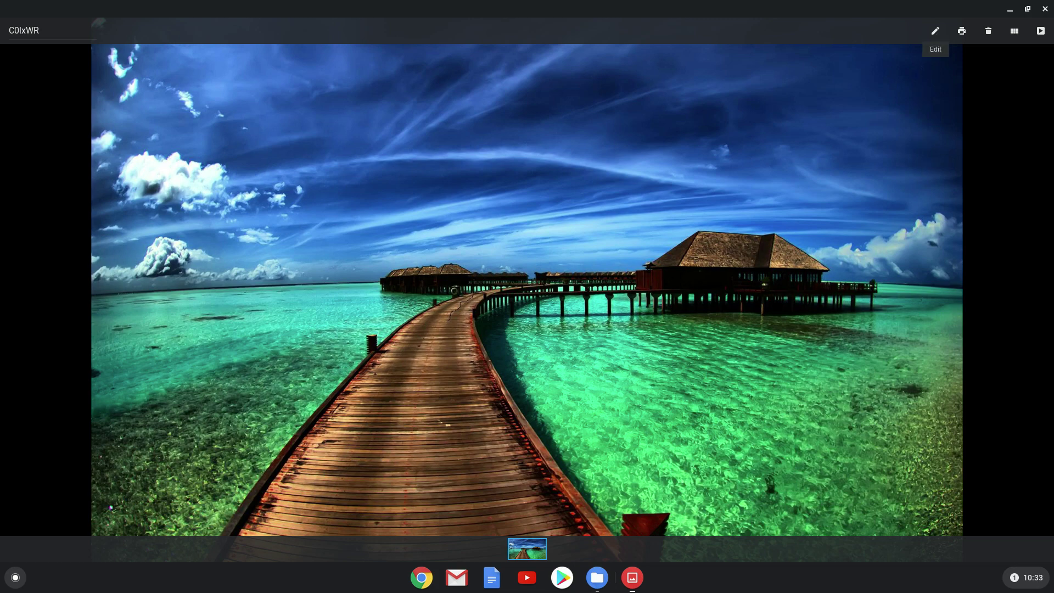
Put the boardwalk photo C0lxWR into Gallery's edit mode.
click(936, 31)
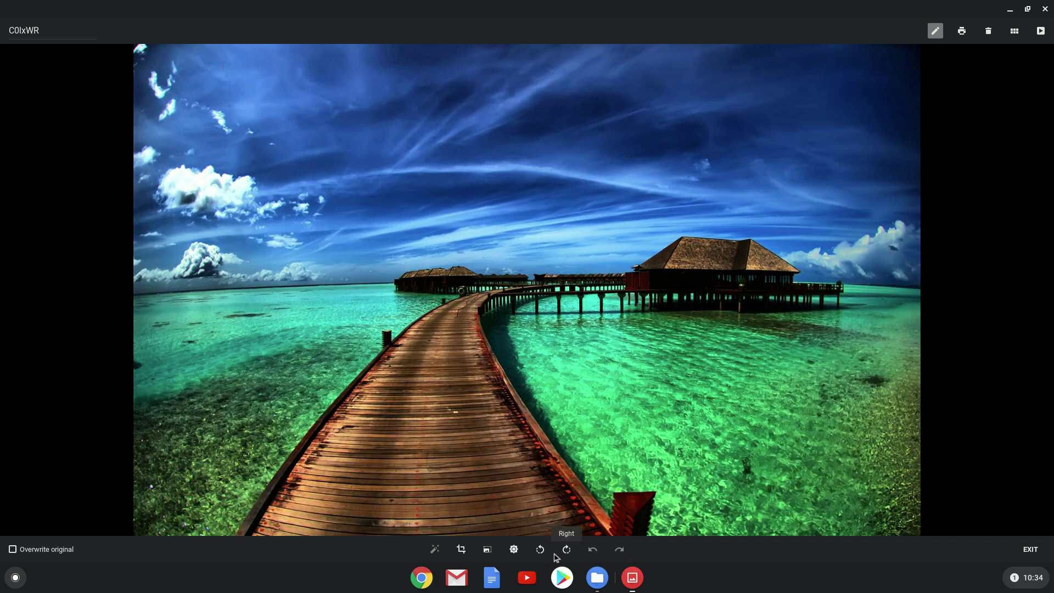
Rotate the photo several quarter turns left and right, ending back in landscape.
click(541, 551)
click(541, 551)
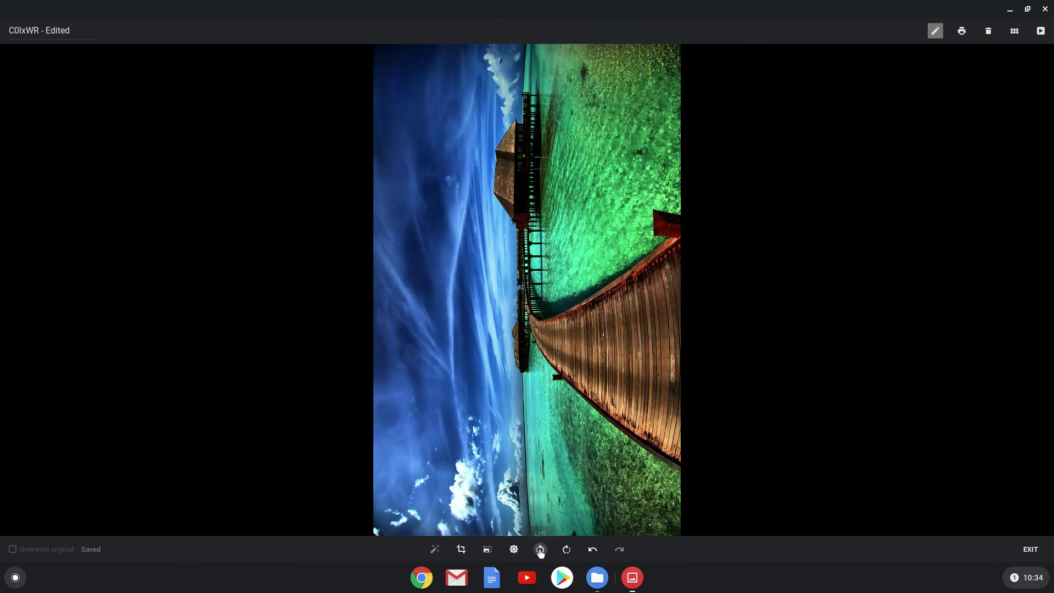
click(540, 551)
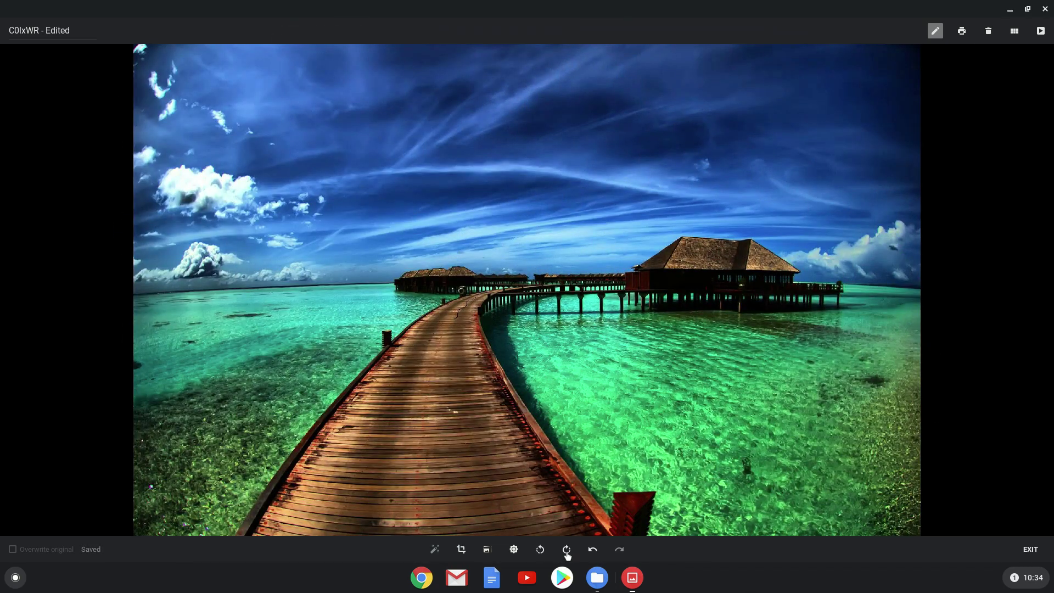
click(566, 552)
click(540, 551)
click(514, 550)
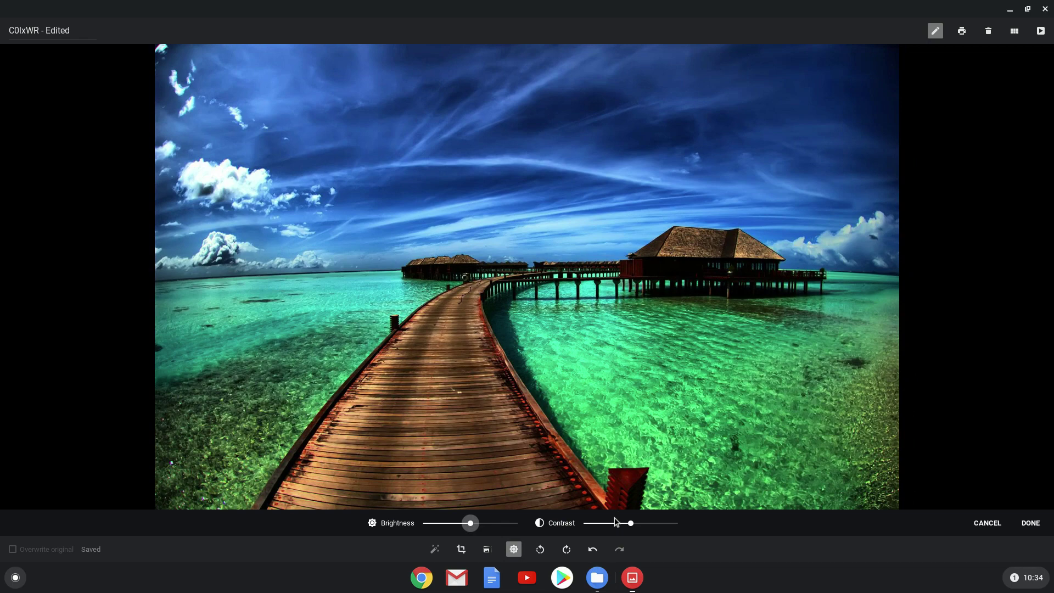
drag(473, 527, 501, 535)
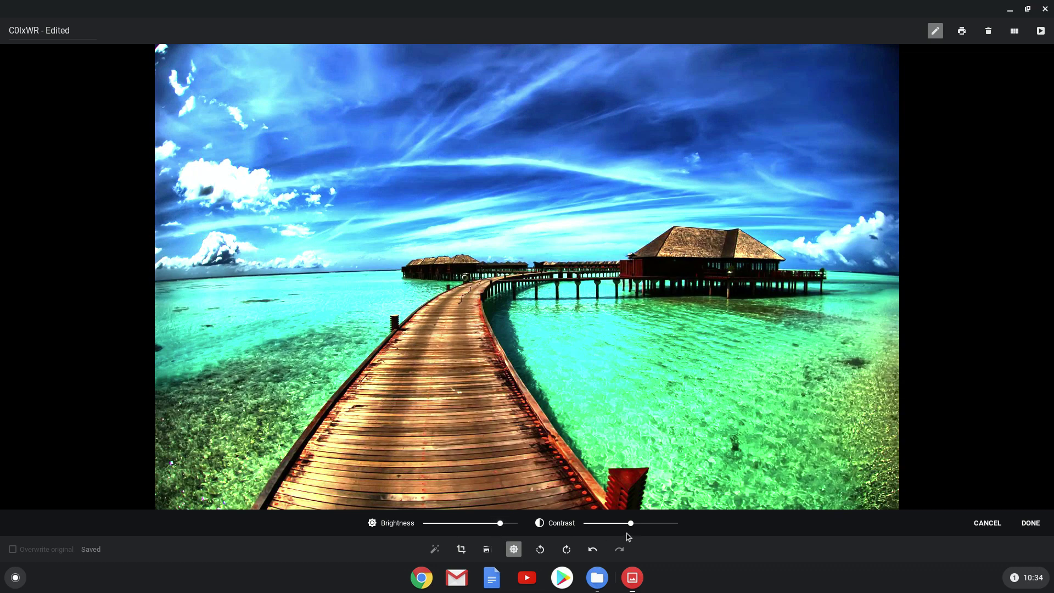
mouse_move(631, 524)
mouse_down()
mouse_move(658, 534)
mouse_move(601, 533)
mouse_move(631, 534)
mouse_move(622, 523)
mouse_up()
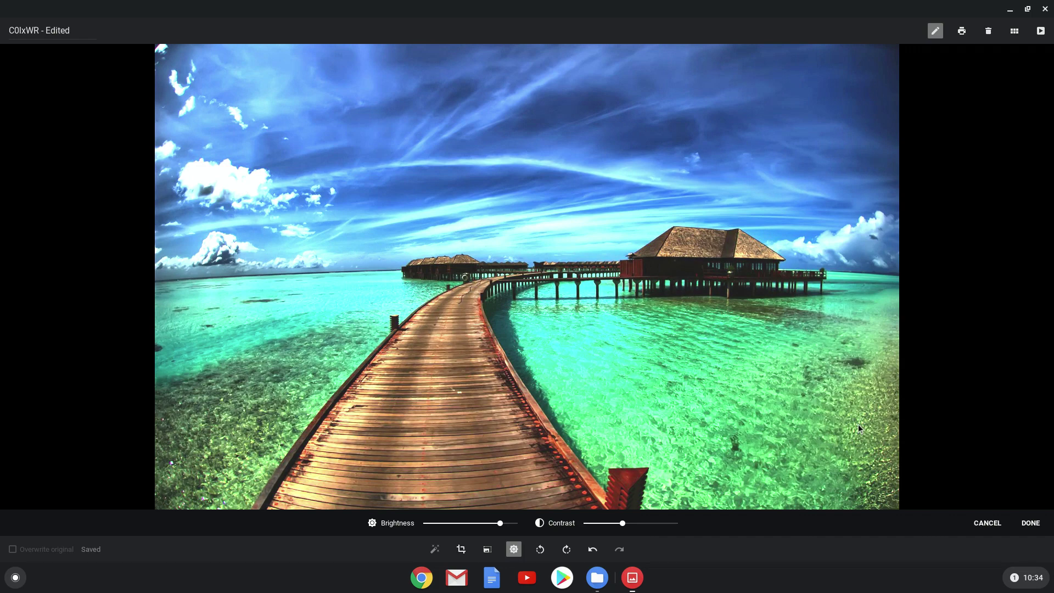
click(988, 523)
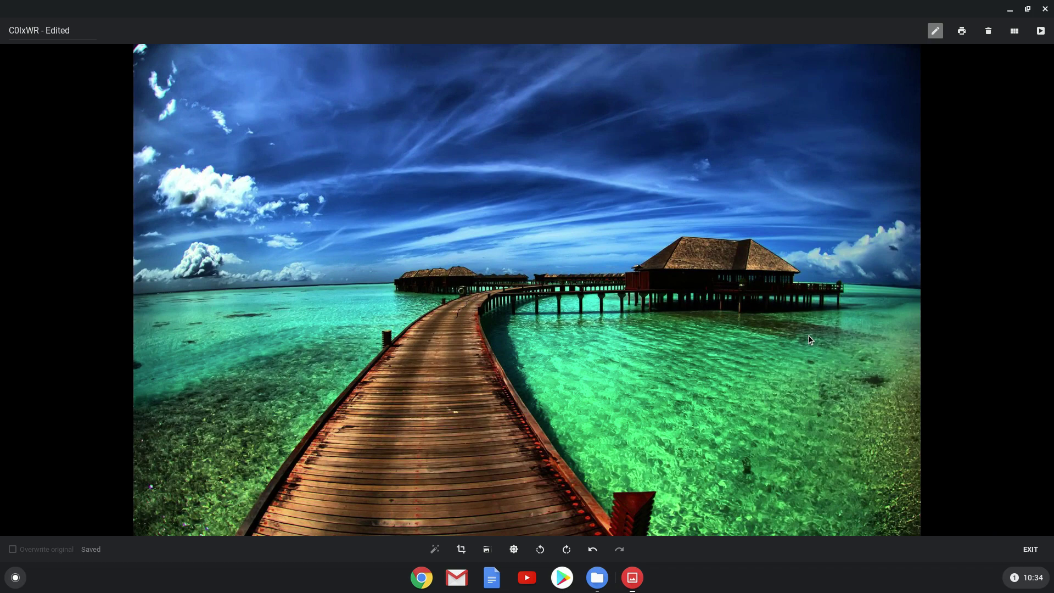
Crop the photo, widening the frame up-left and down-right around the boardwalk and huts.
click(462, 549)
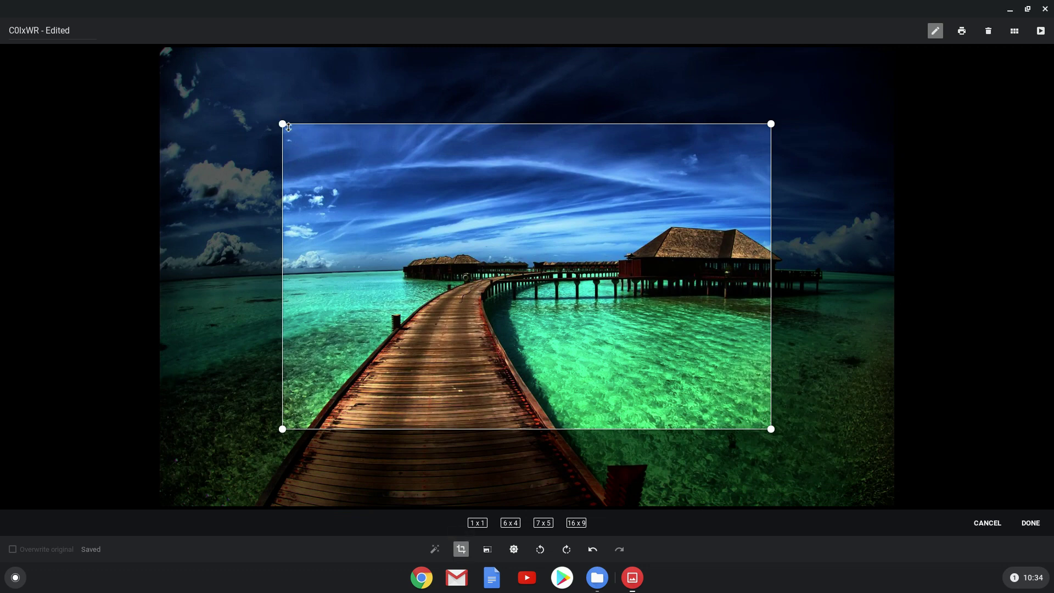
drag(282, 123, 240, 107)
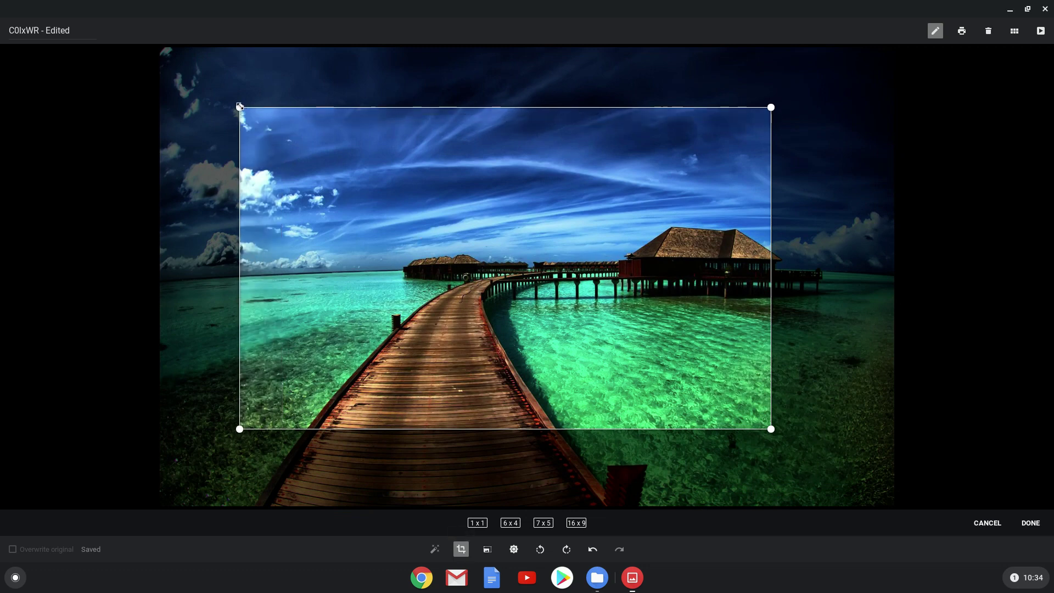
drag(771, 429, 854, 450)
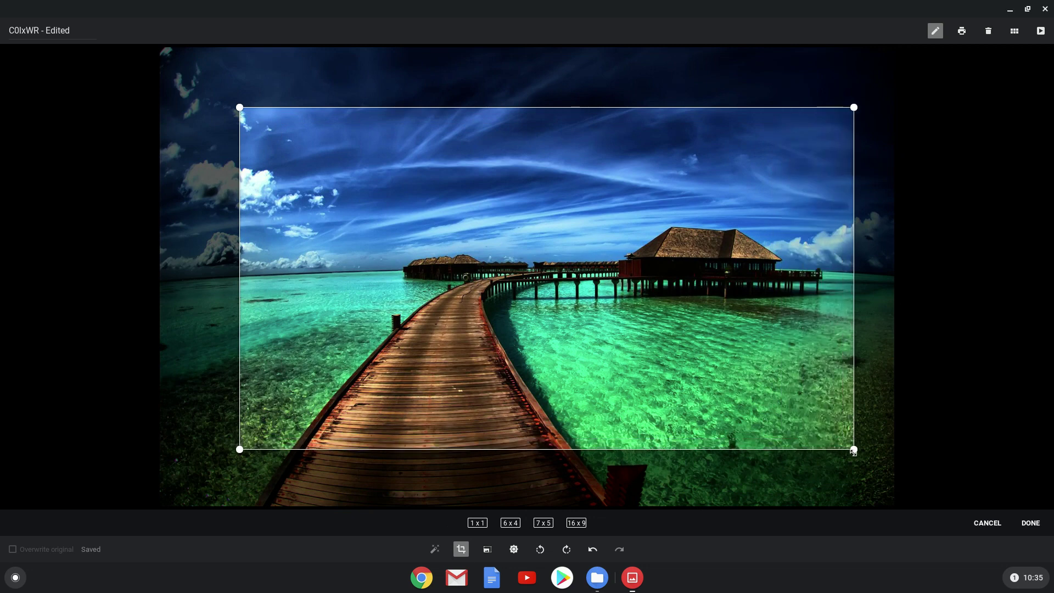
click(1031, 525)
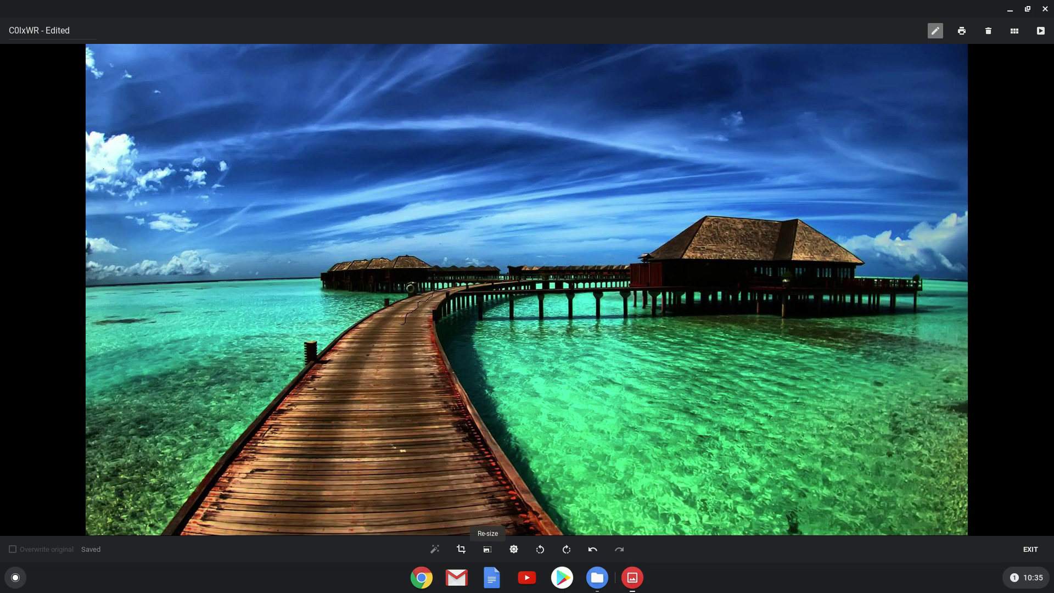
Resize the photo from width 1000 to 780 × 435 px with Fix ratio locked.
click(487, 549)
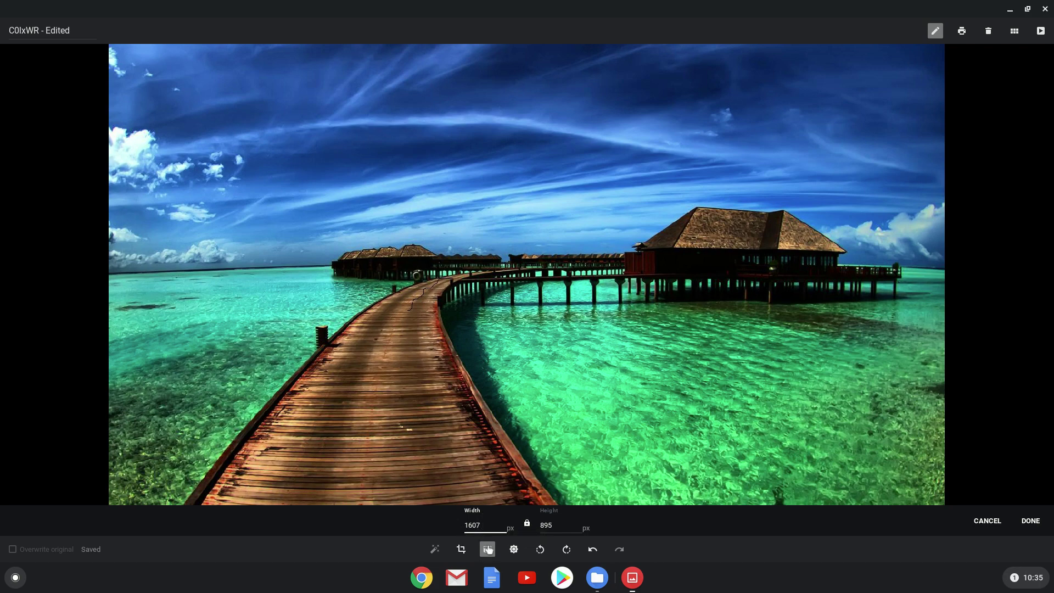
key(BackSpace)
key(BackSpace)
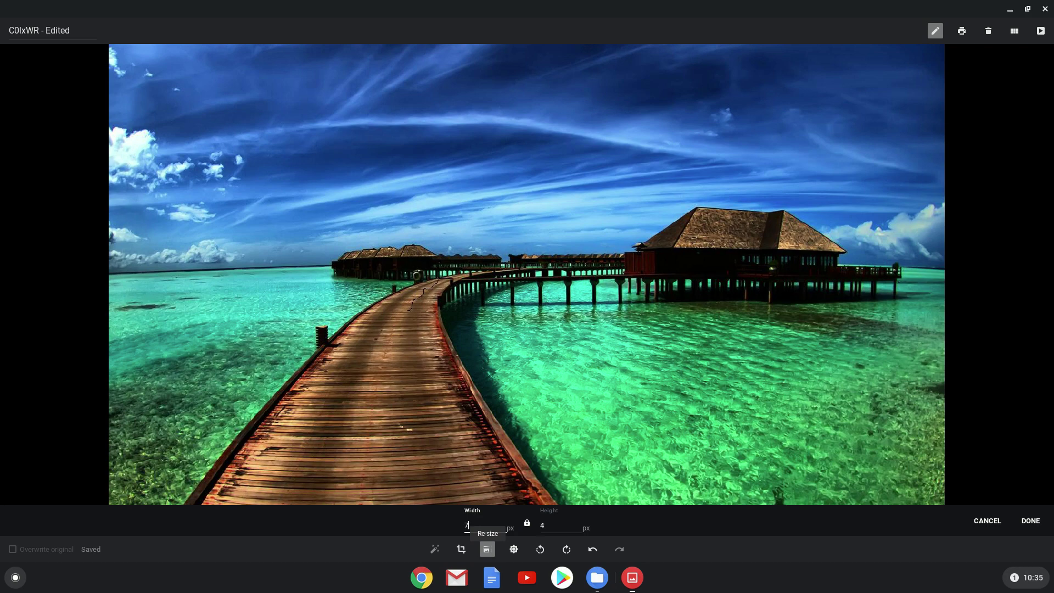
text(780)
text(1000)
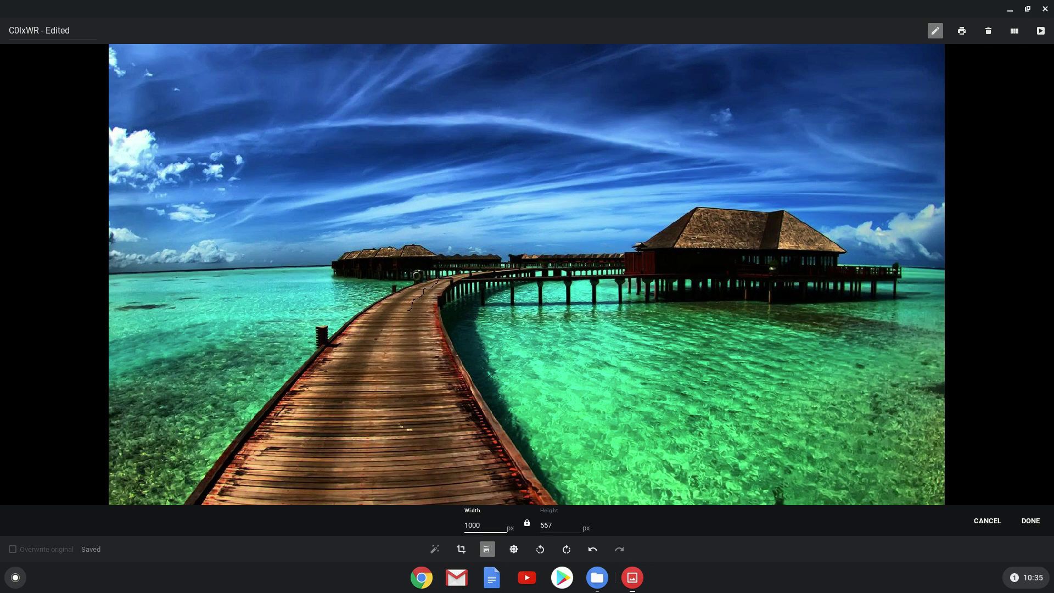
key(BackSpace)
key(BackSpace)
text(780)
click(1031, 522)
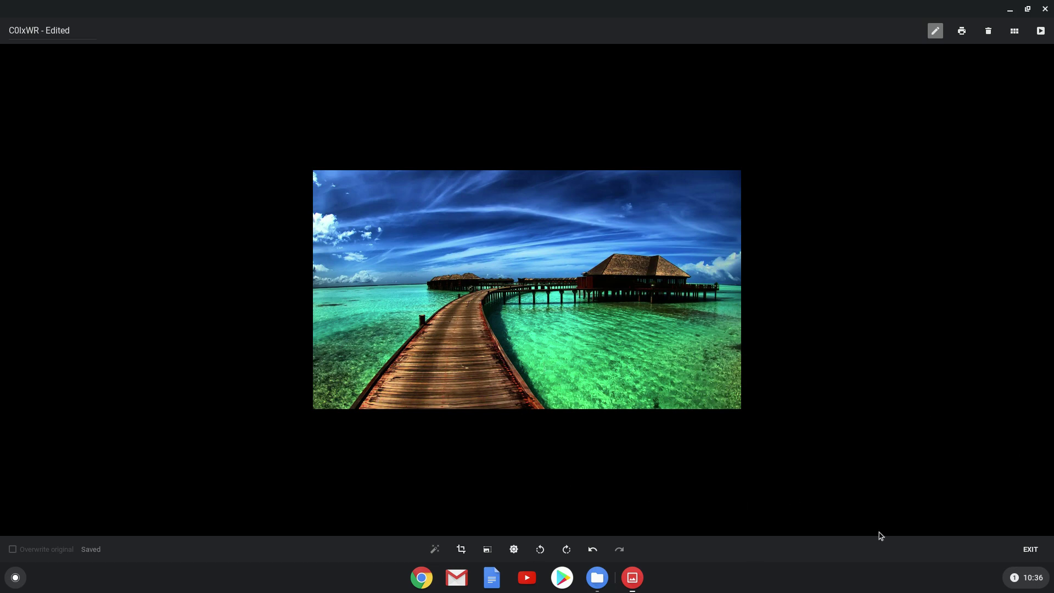
Undo the 780 × 435 resize and resize to 780 × 895 px with Fix ratio off.
click(593, 556)
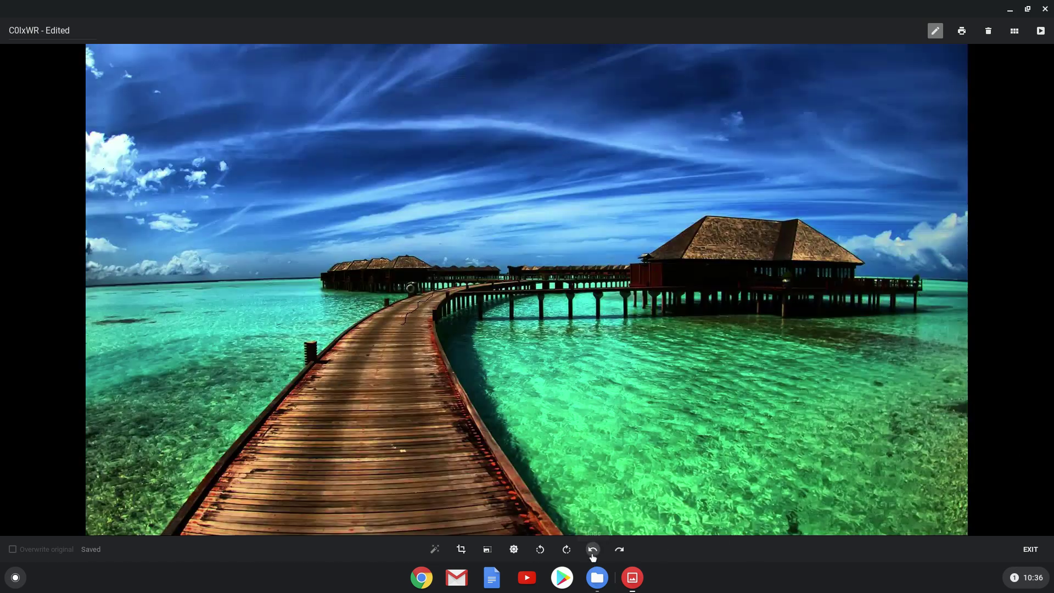
click(488, 550)
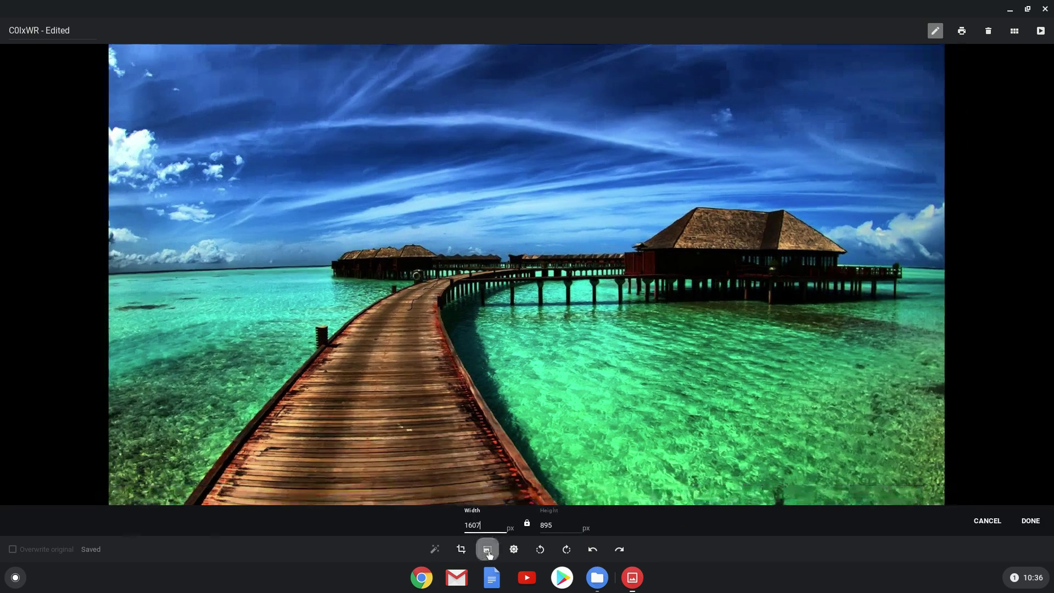
click(527, 525)
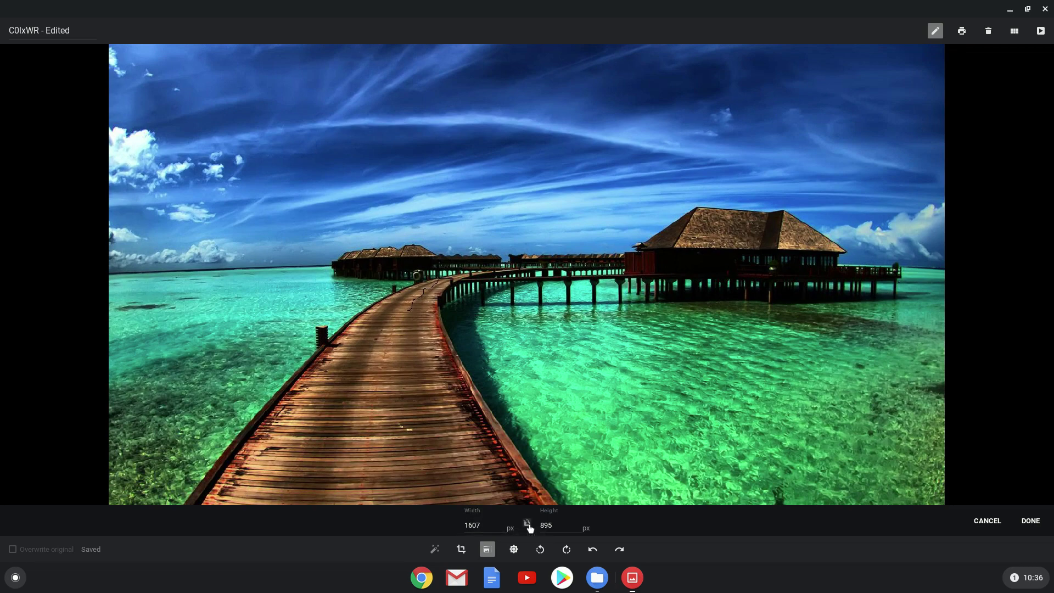
click(482, 525)
drag(482, 526, 440, 524)
text(780)
click(1031, 522)
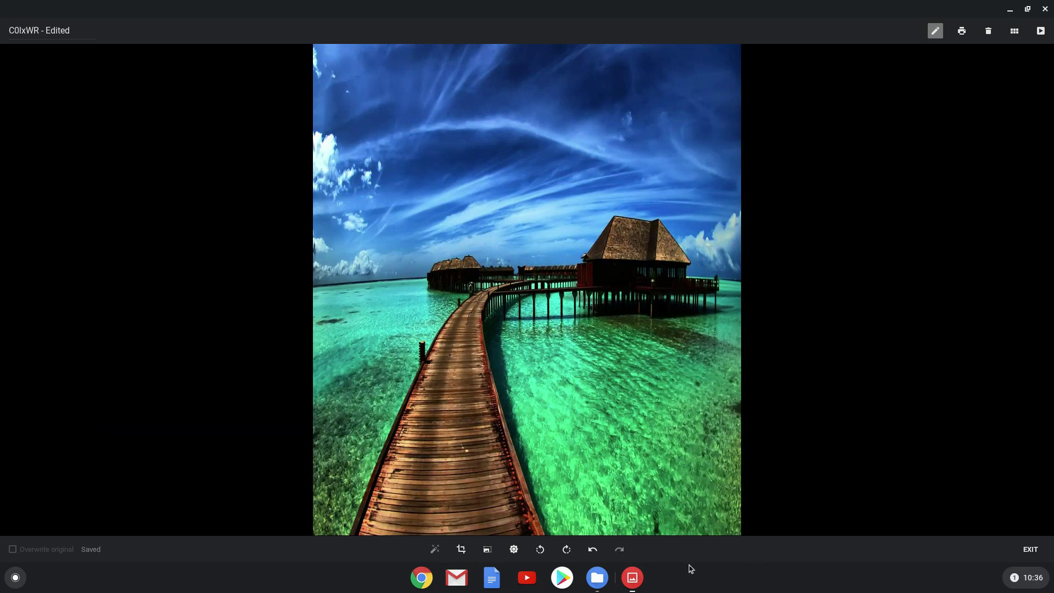
Undo the portrait resize and set the photo to 780 × 400 px.
click(592, 552)
click(486, 549)
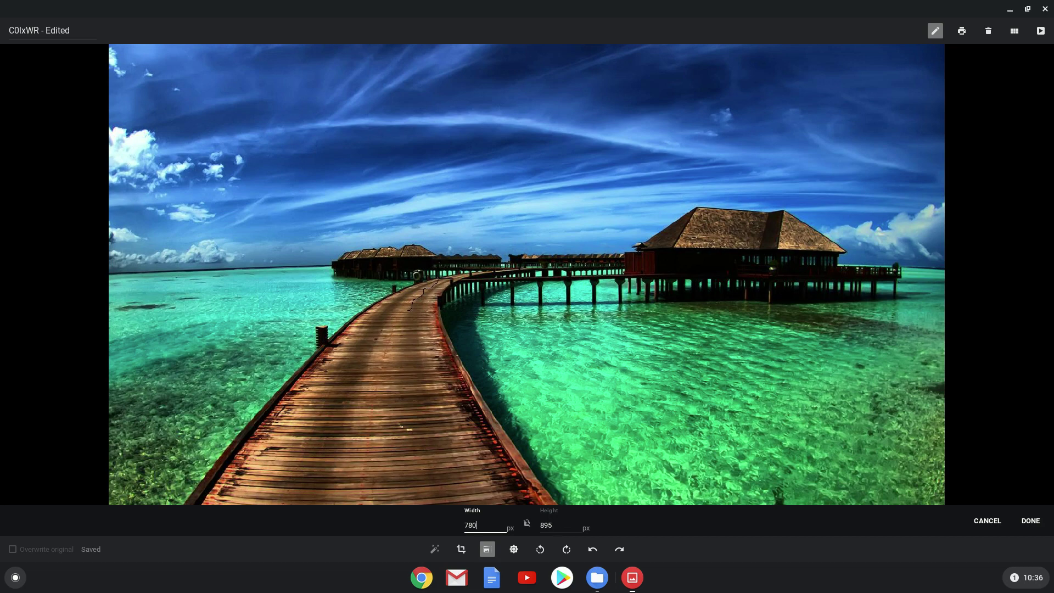
click(554, 525)
key(BackSpace)
text(400)
click(1035, 522)
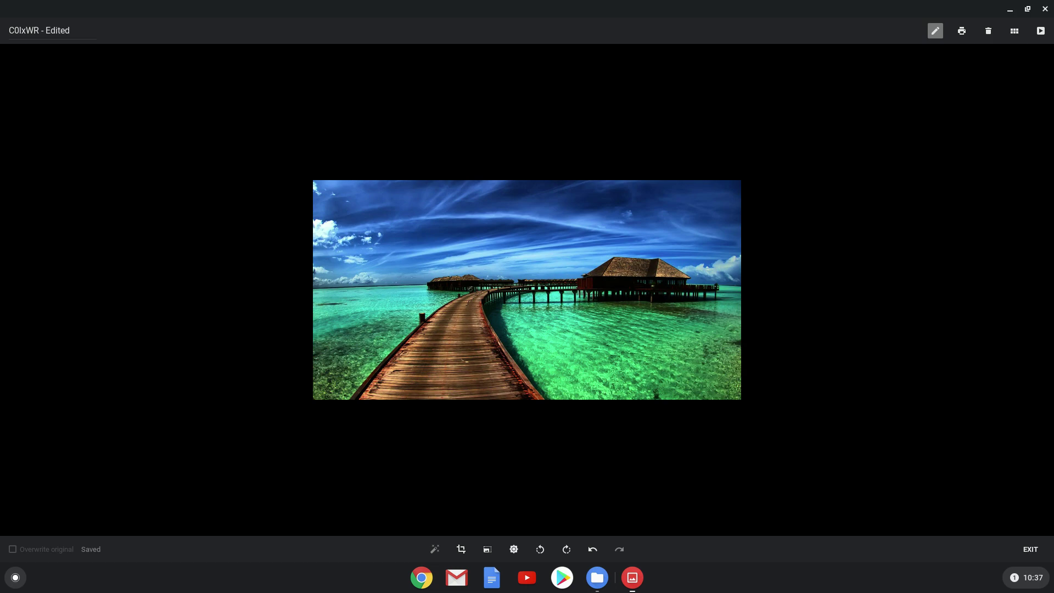
Rotate the photo a full turn back to upright, exit editing and close Gallery.
click(567, 550)
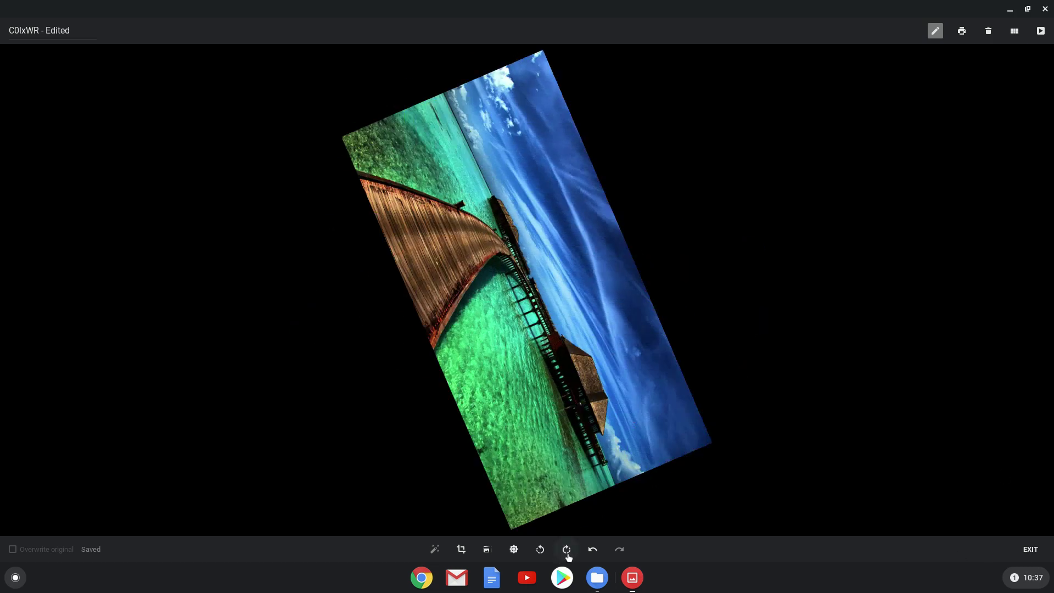
click(566, 549)
click(567, 549)
click(567, 549)
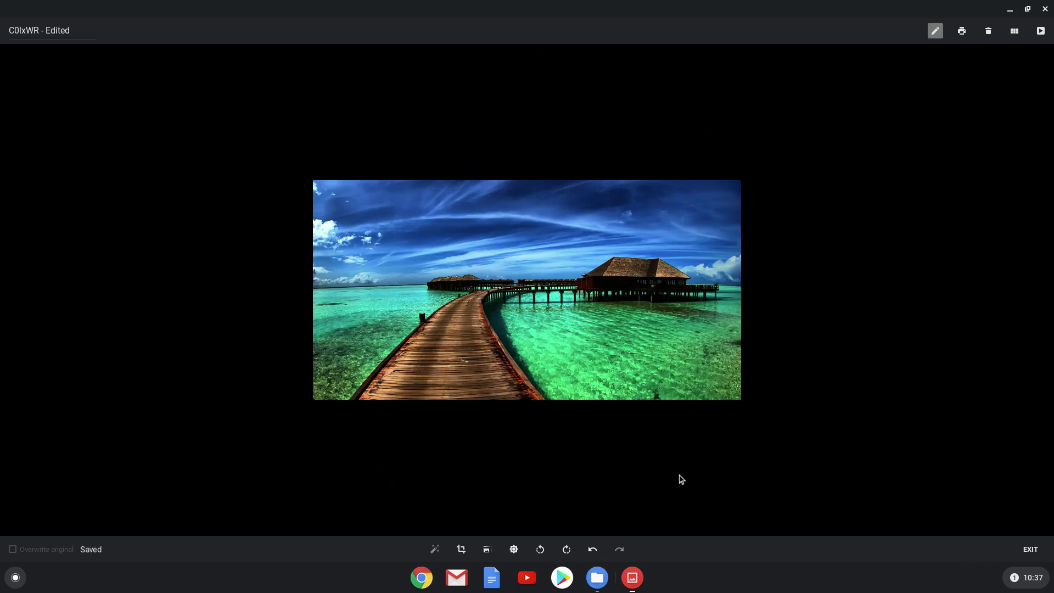
click(1029, 548)
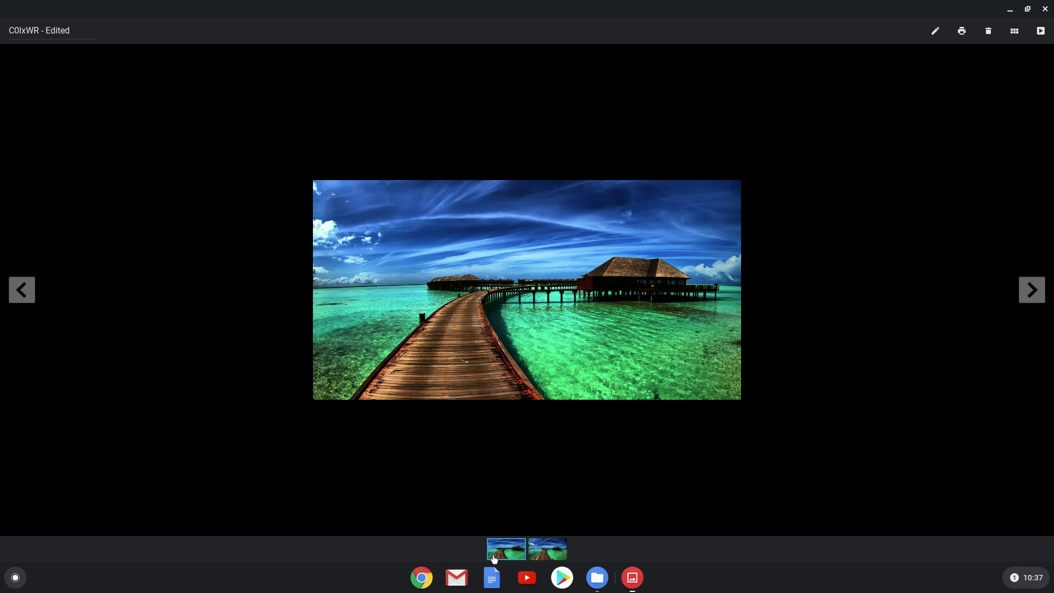
click(1045, 9)
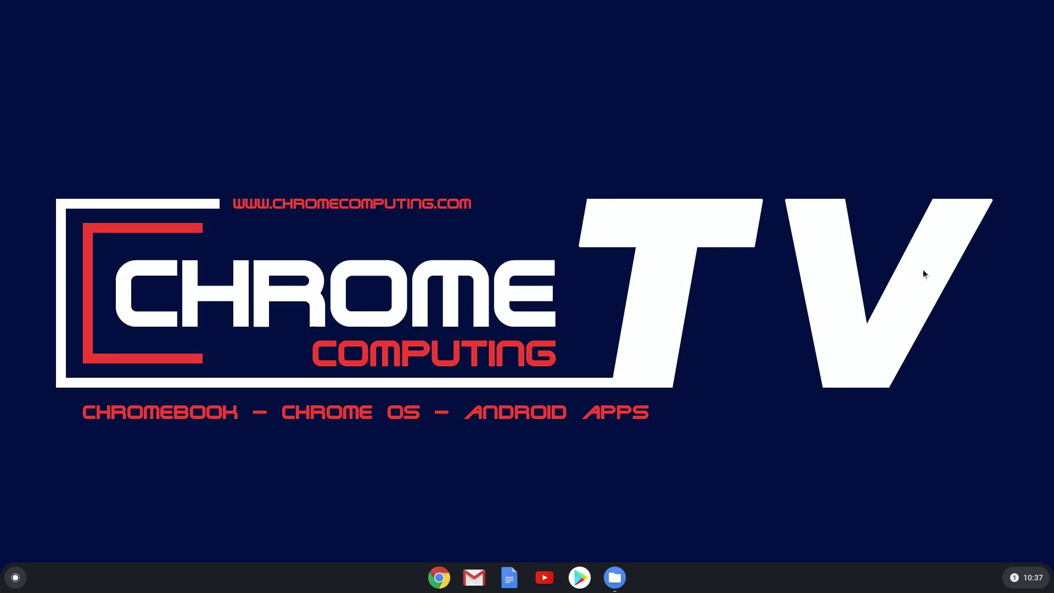
Open C0lxWR - Edited.jpg from the Downloads folder in the image viewer.
click(611, 583)
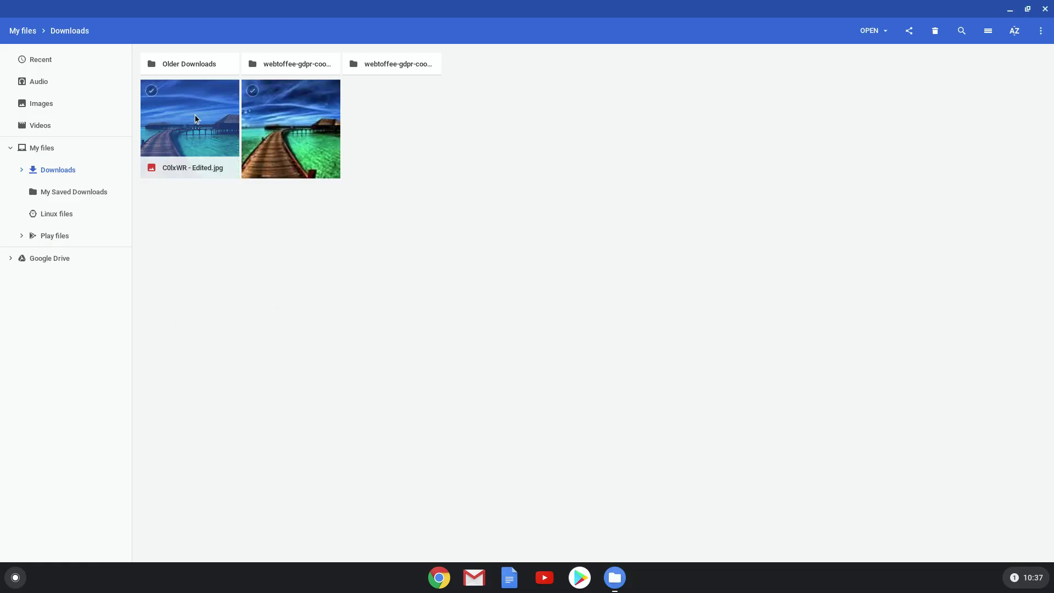
double_click(195, 119)
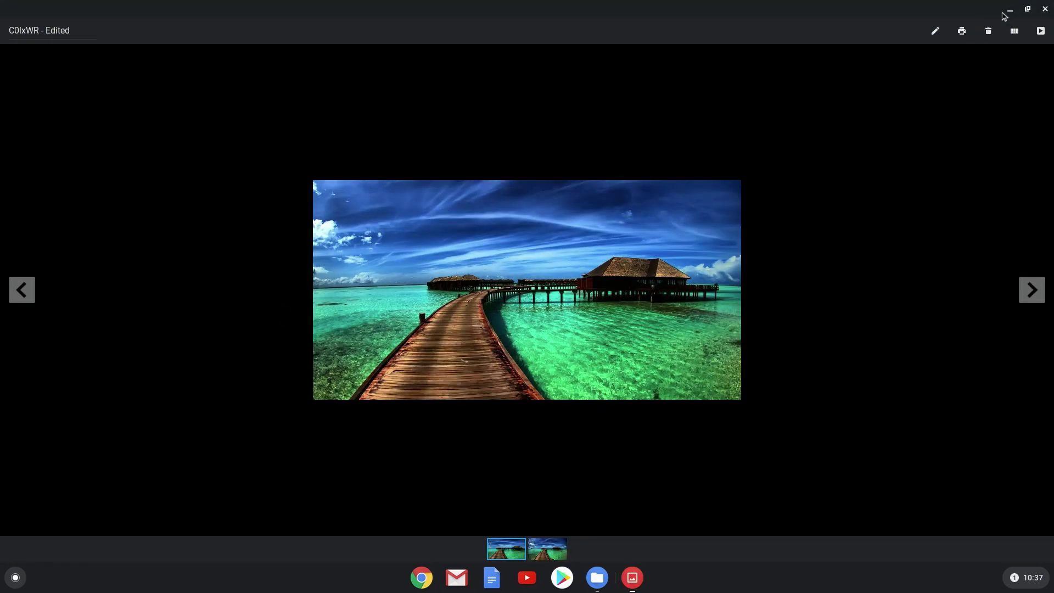
click(1046, 9)
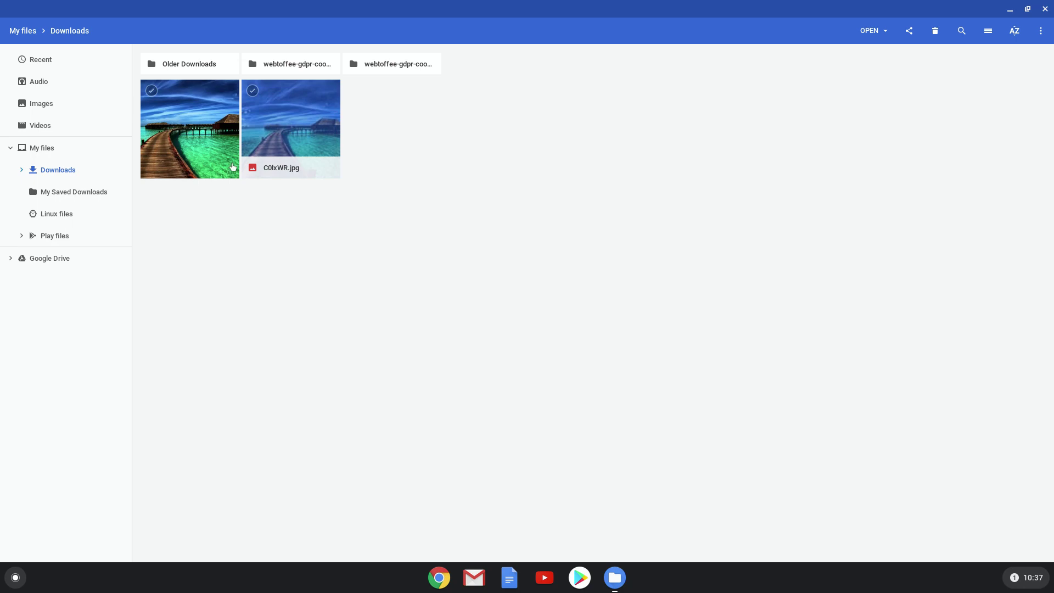
double_click(202, 158)
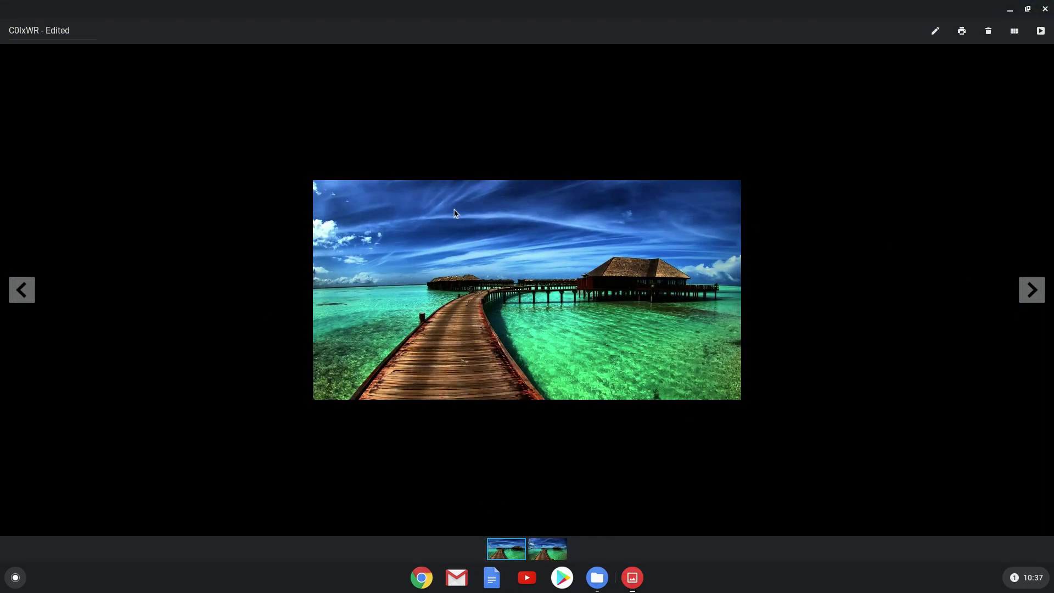
Switch between the original C0lxWR photo and the edited copy in the viewer.
click(599, 579)
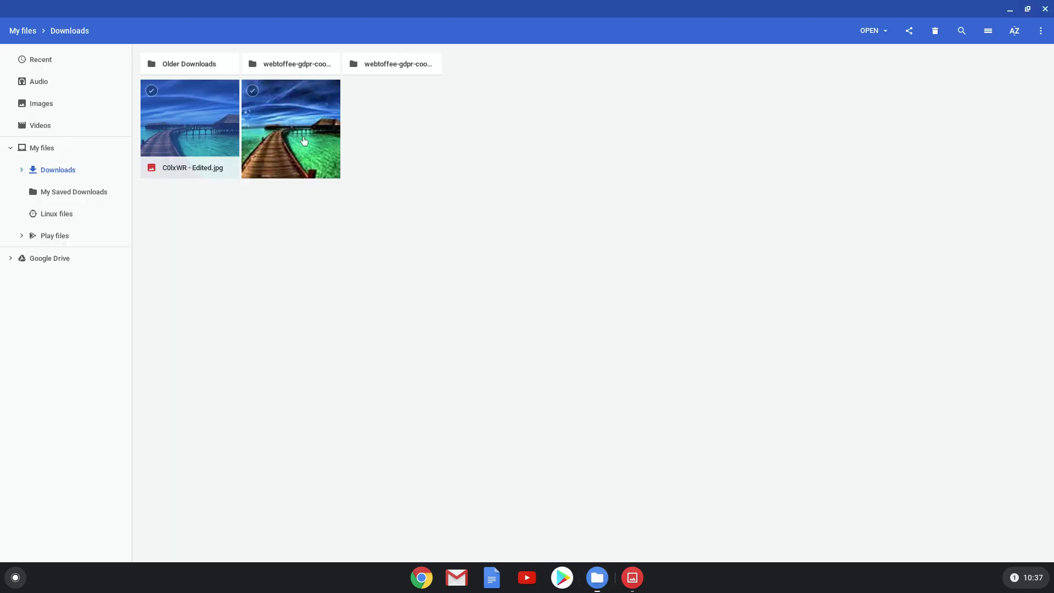
click(632, 577)
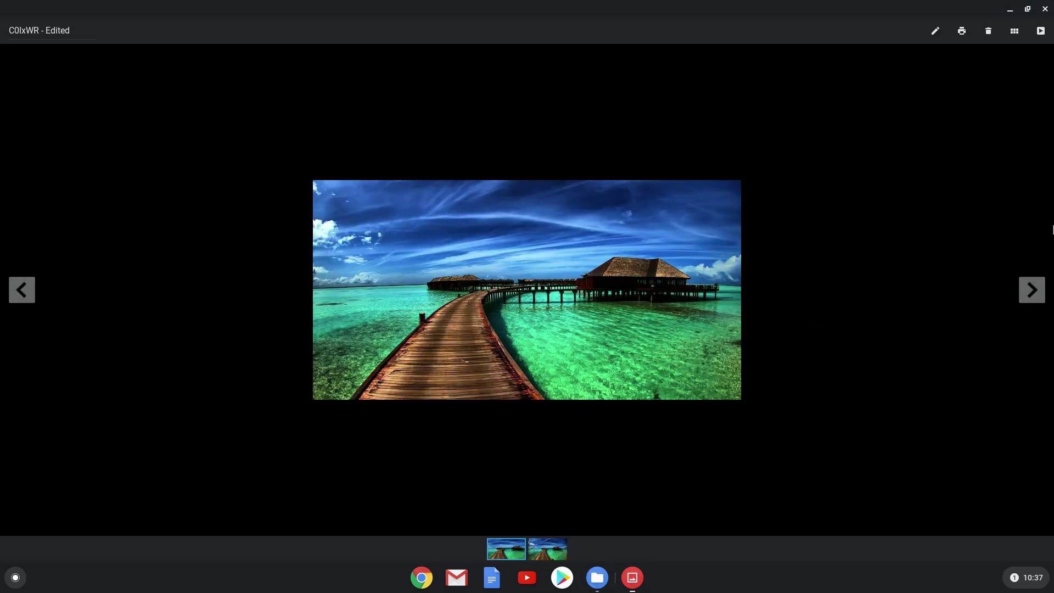
click(1033, 291)
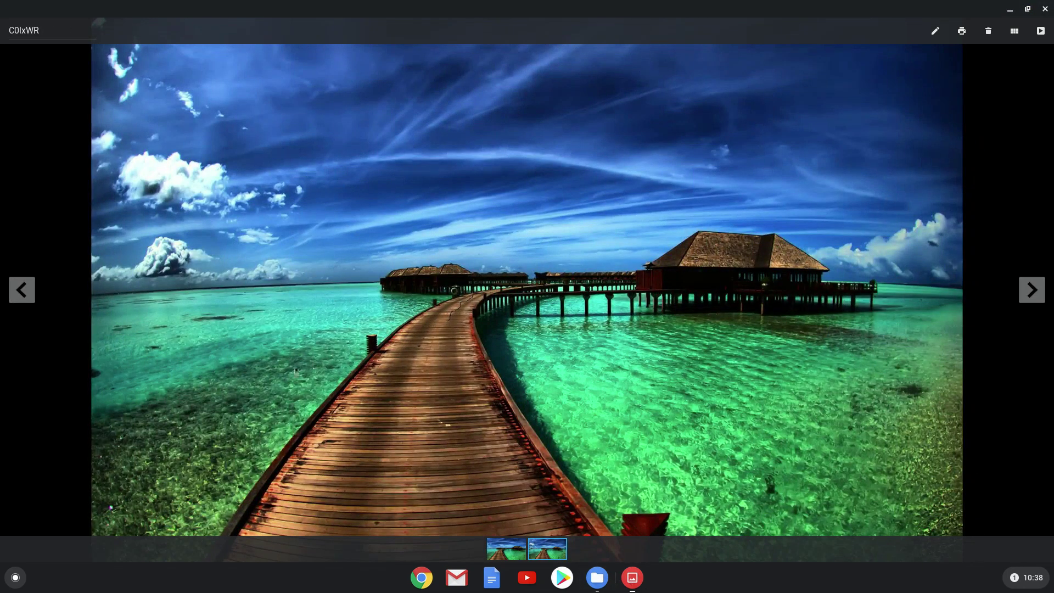
click(22, 290)
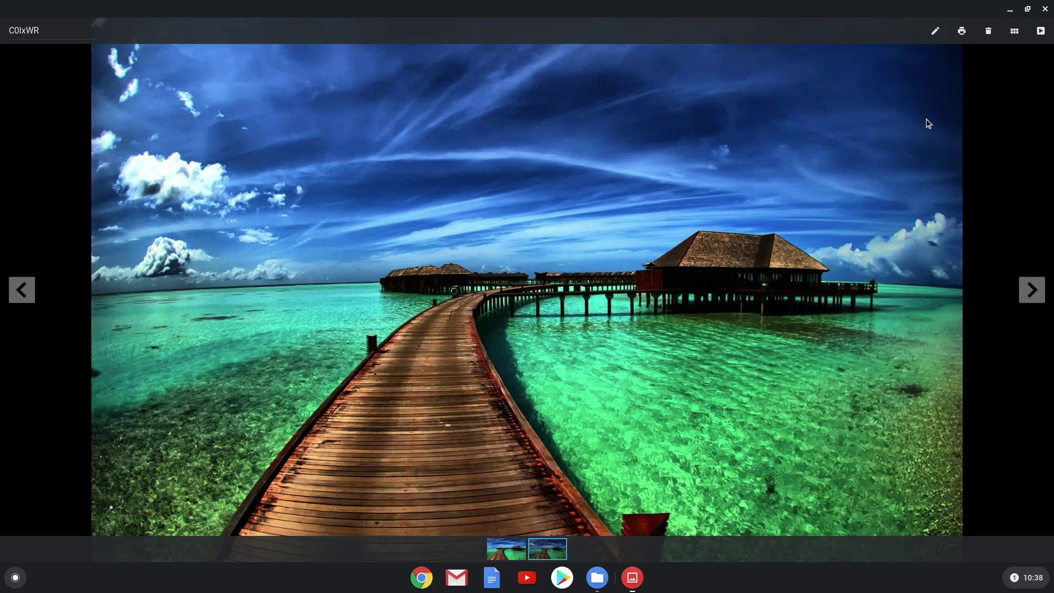
Close both the Gallery image viewer and the Files window.
click(1045, 9)
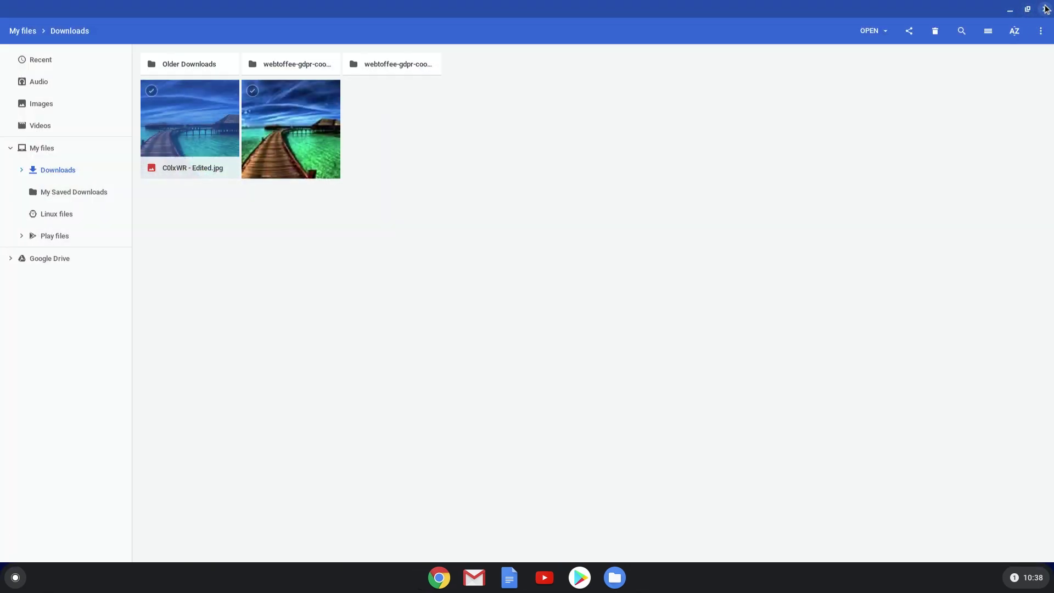
click(1045, 8)
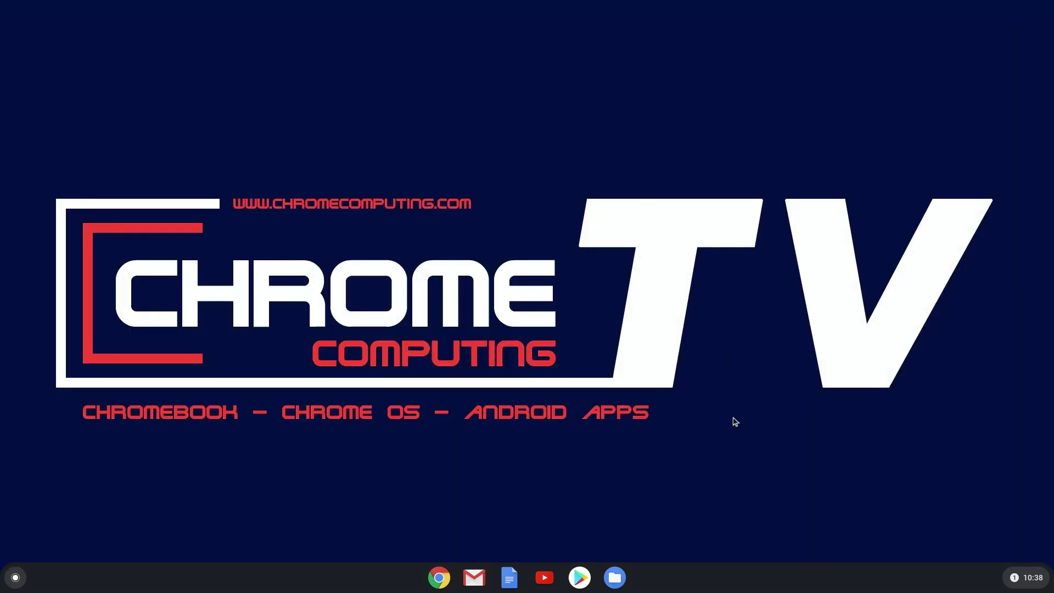